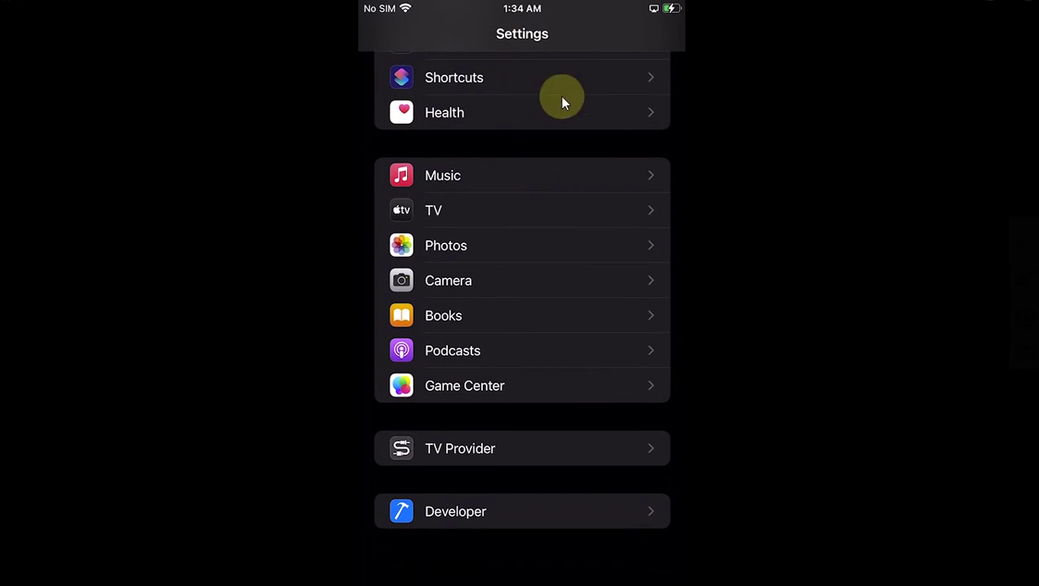
# Step: Scroll to the end of the Settings list and return to the home screen
pyautogui.scroll(-5, 405, 464)
pyautogui.press('super+shift+h')
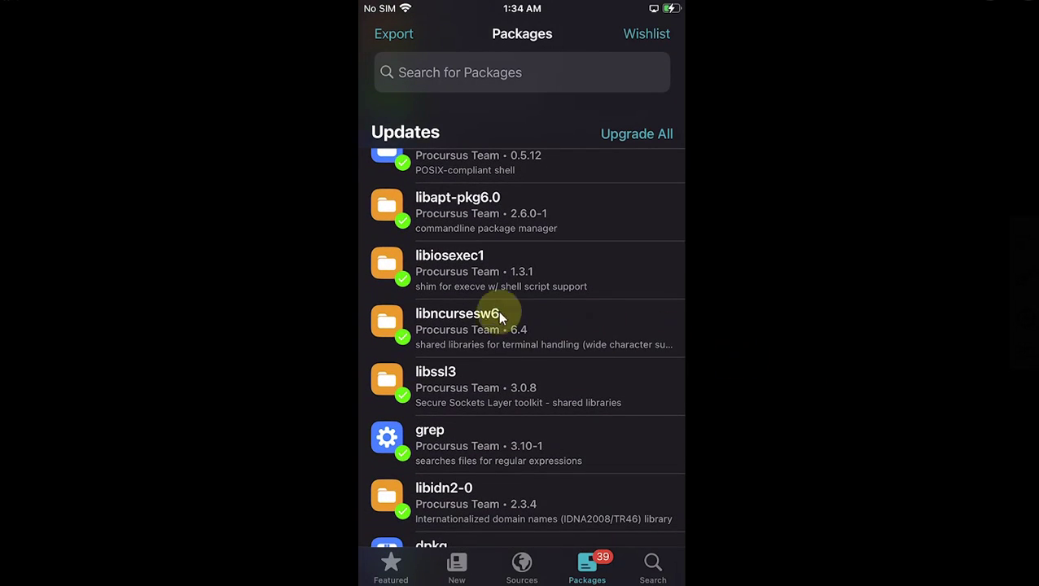
# Step: Upgrade only libiosexec1, bringing the pending updates from 39 down to 38
pyautogui.click(426, 285)
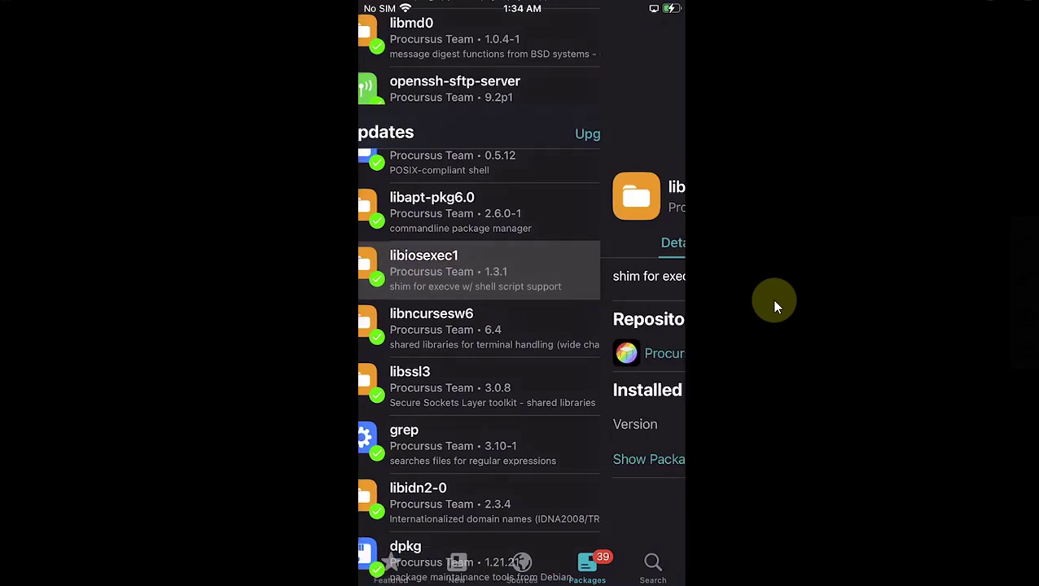
pyautogui.click(661, 239)
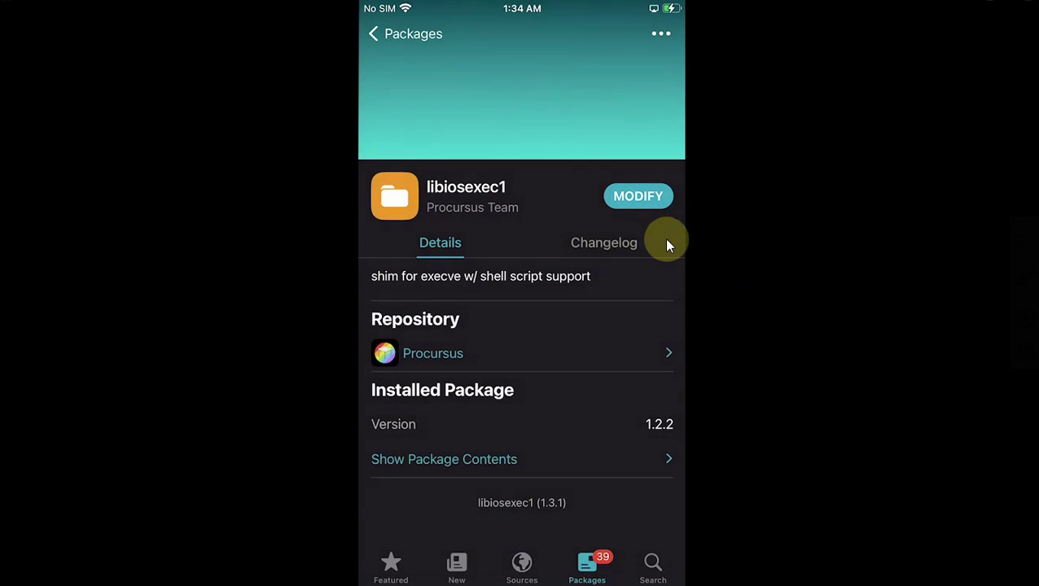
pyautogui.click(421, 488)
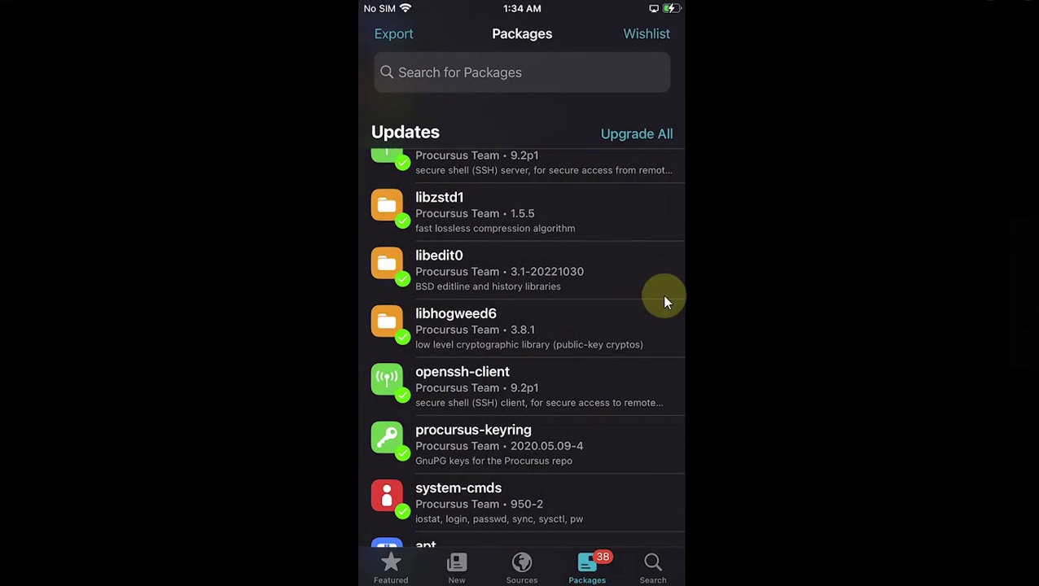
# Step: Install every remaining pending update in one batch with Upgrade All
pyautogui.scroll(5, 613, 204)
pyautogui.scroll(5, 631, 154)
pyautogui.scroll(5, 603, 143)
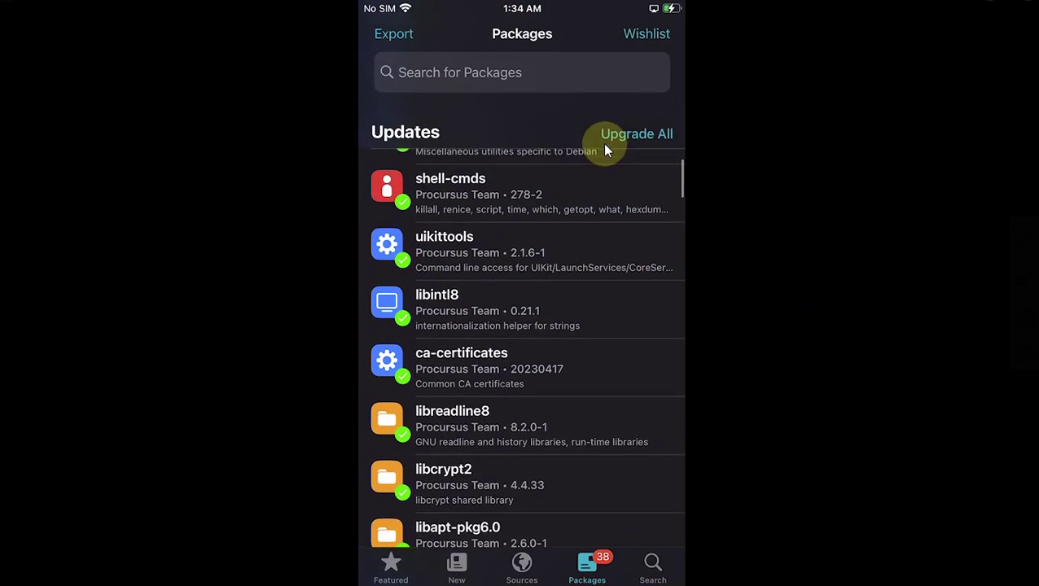
pyautogui.click(617, 155)
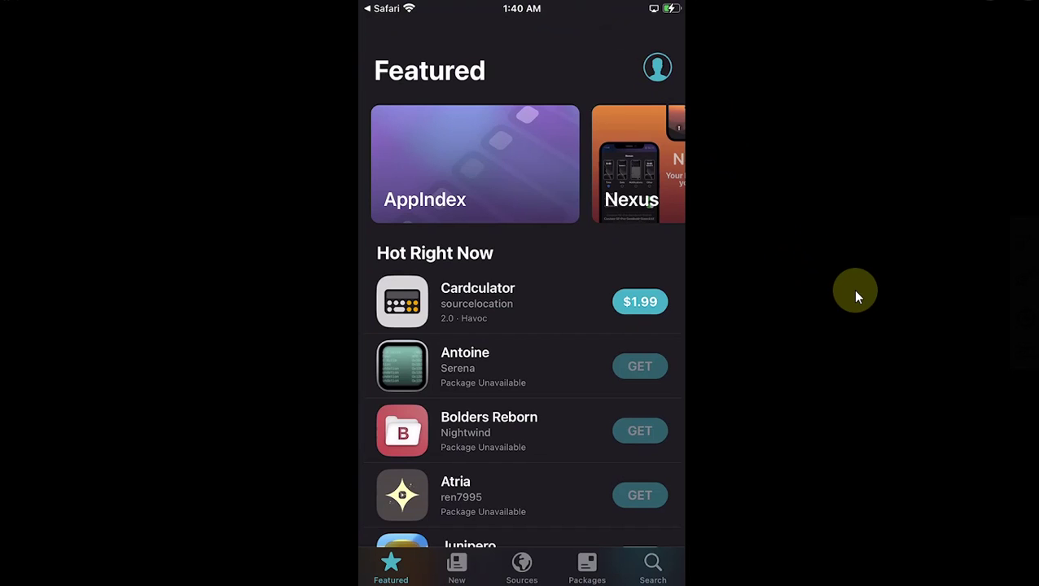
# Step: Search for 'Ampe' and open the Ampere package details
pyautogui.write('A')
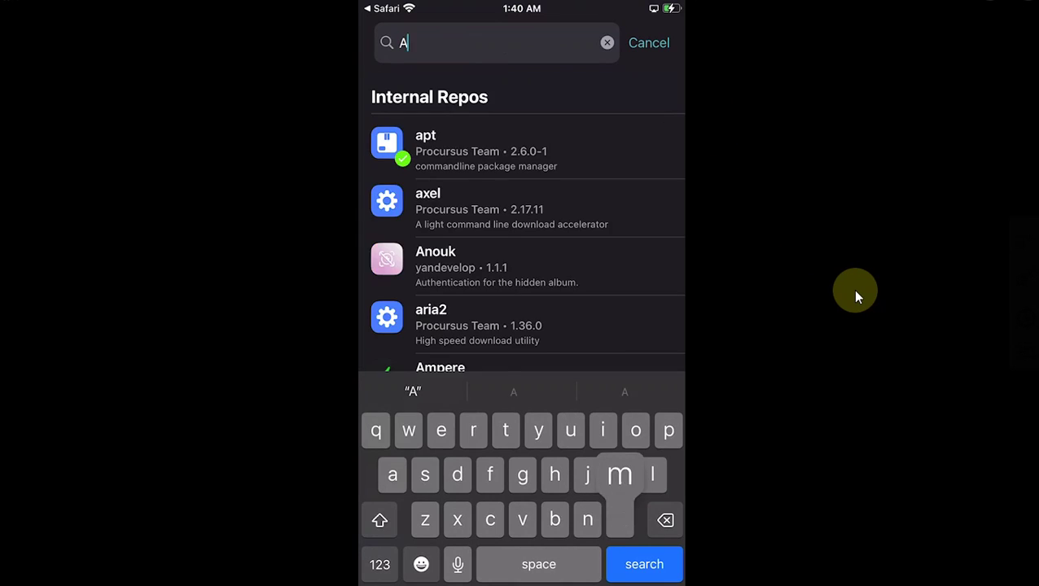
pyautogui.write('mpe')
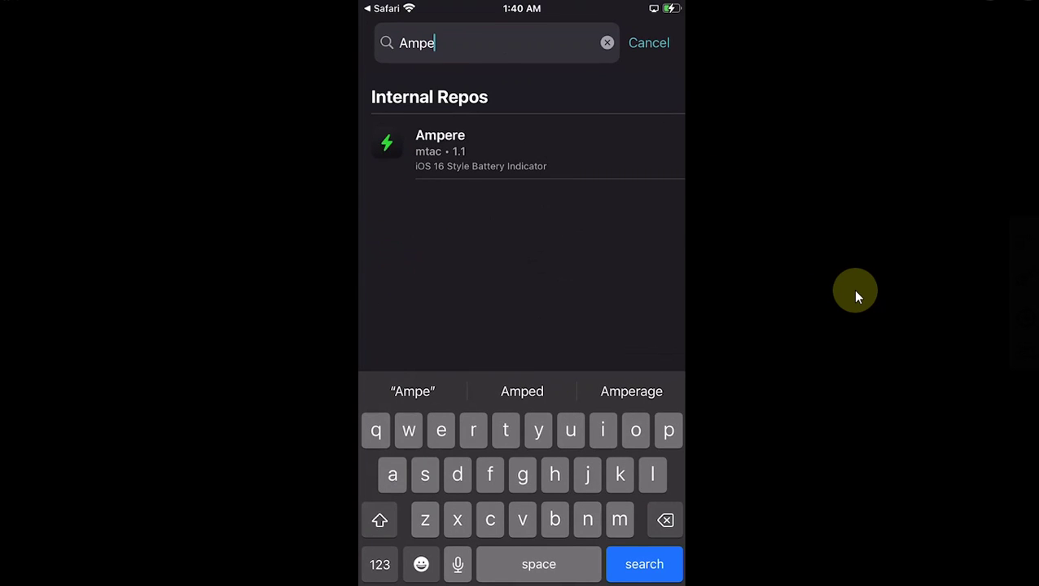
pyautogui.click(481, 151)
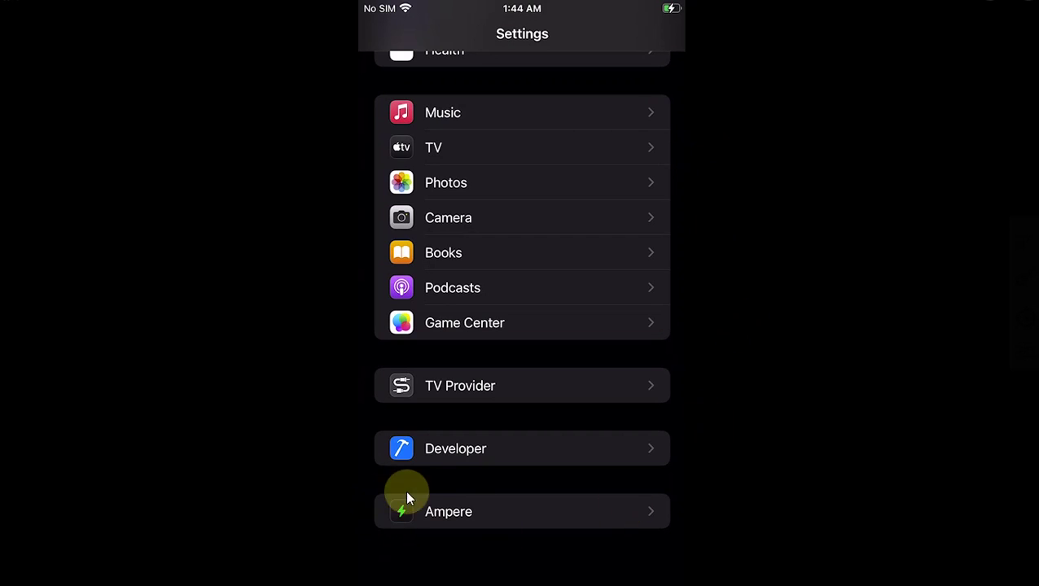
# Step: Open the Ampere pane in Settings, scroll through its battery colour options, then go home
pyautogui.click(447, 487)
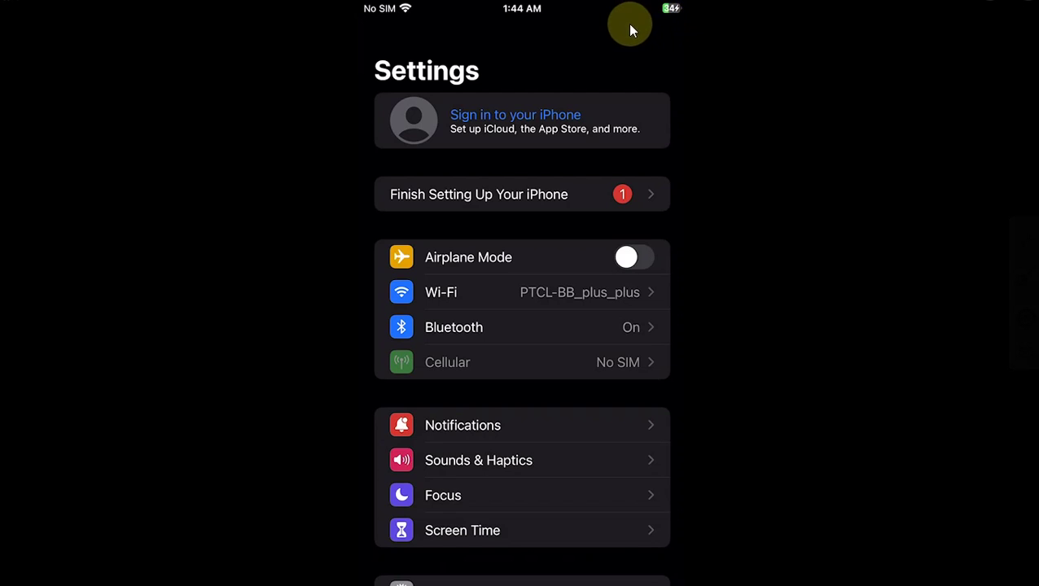
pyautogui.scroll(-5, 672, 42)
pyautogui.scroll(-10, 672, 42)
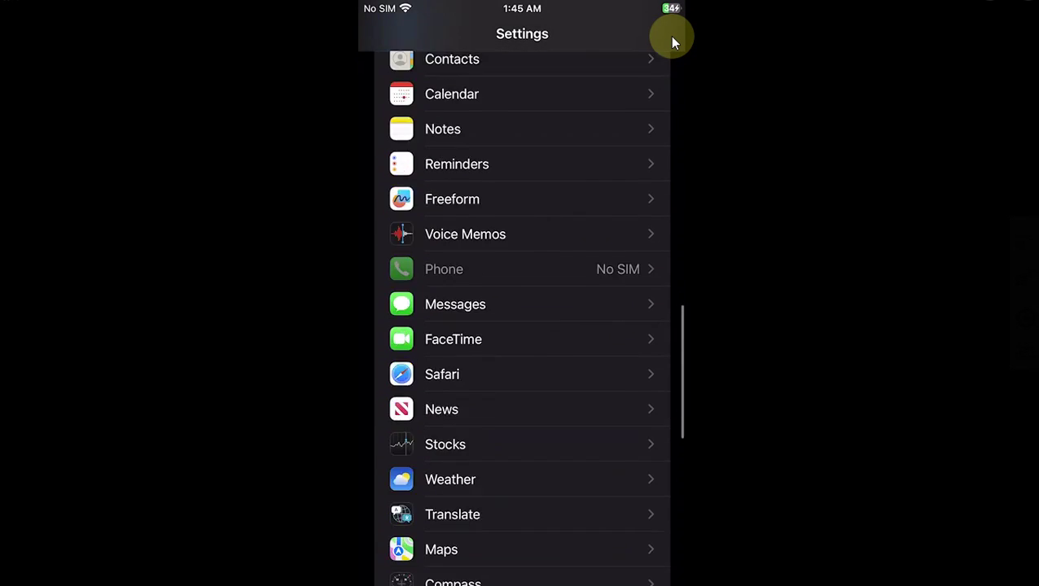
pyautogui.scroll(-10, 672, 43)
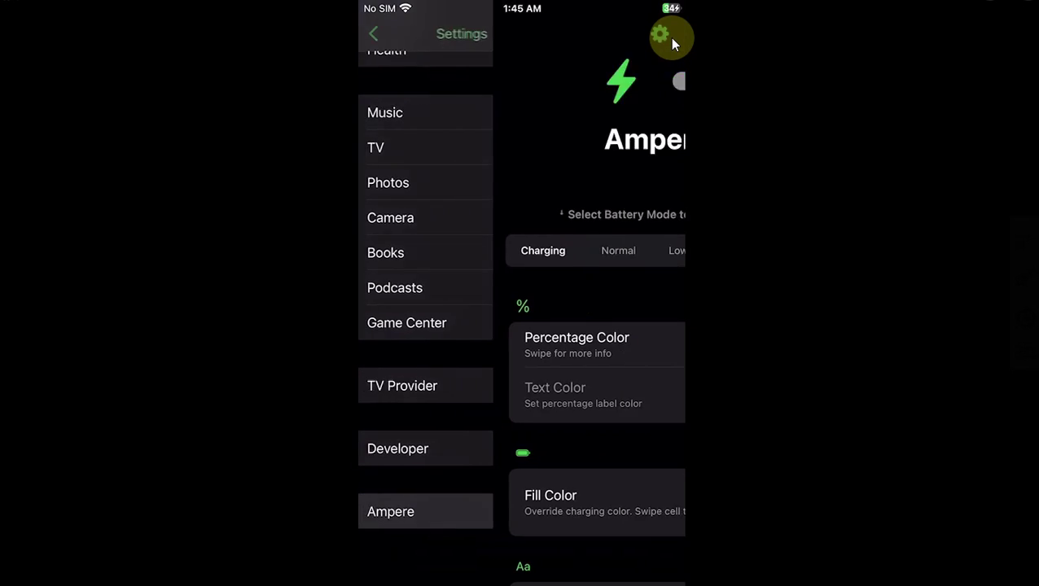
pyautogui.scroll(-10, 672, 42)
pyautogui.press('super+shift+h')
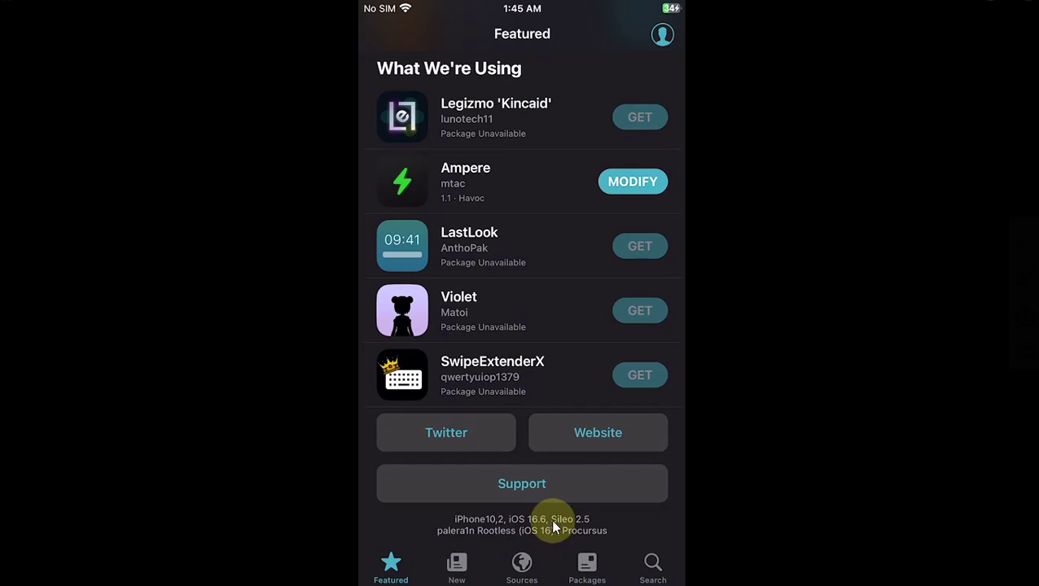
# Step: Scroll through Sileo's installed packages to confirm Ampere 1.1 is listed
pyautogui.scroll(-2, 516, 521)
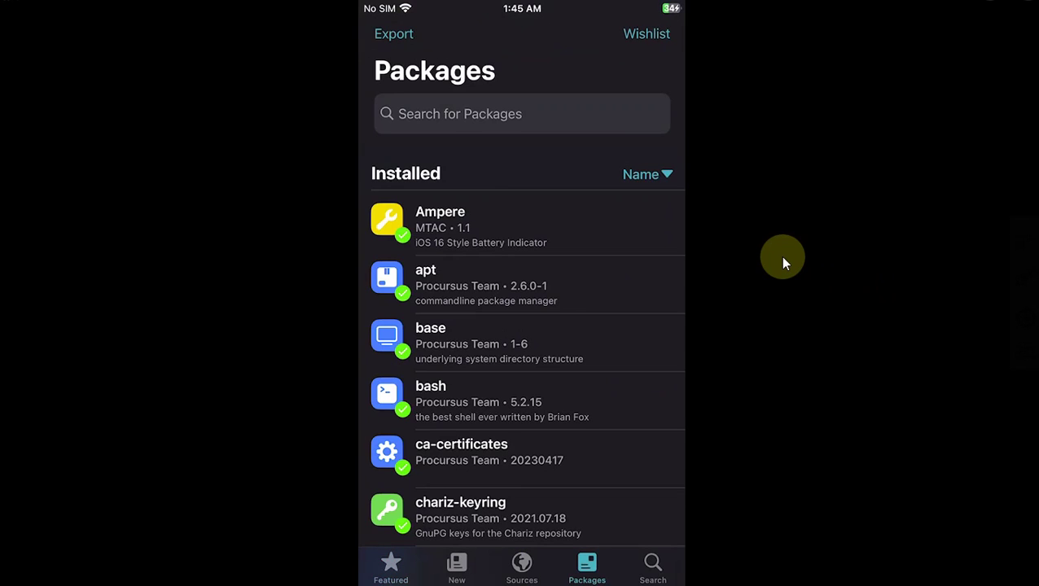
pyautogui.scroll(-3, 780, 256)
pyautogui.scroll(5, 780, 255)
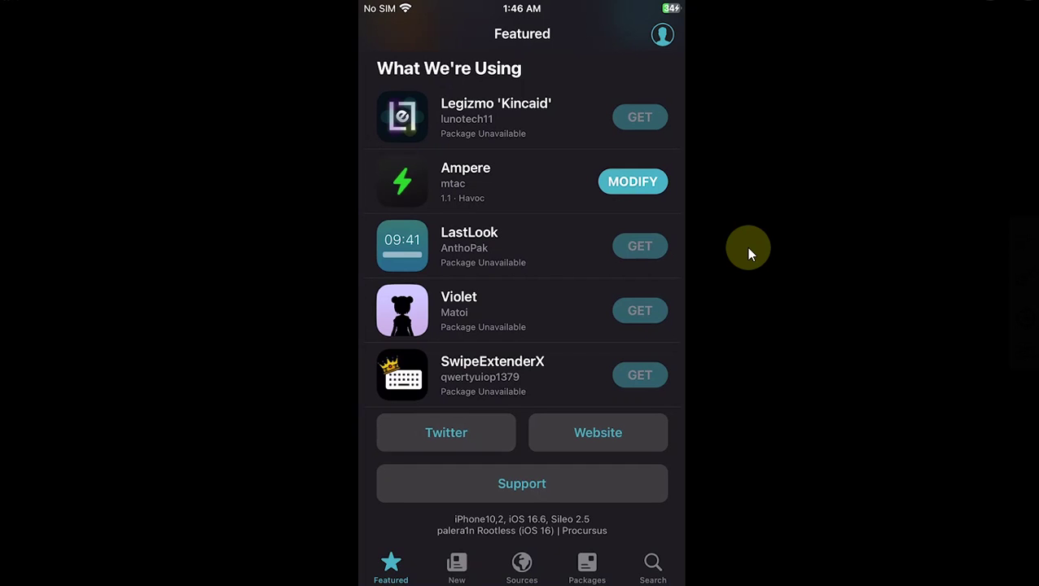
pyautogui.scroll(-2, 521, 326)
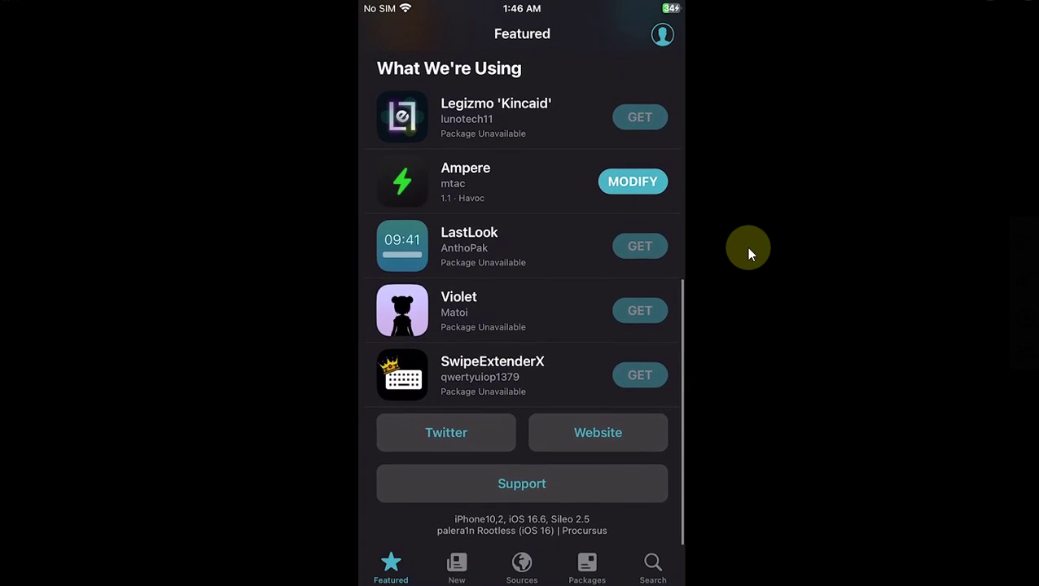